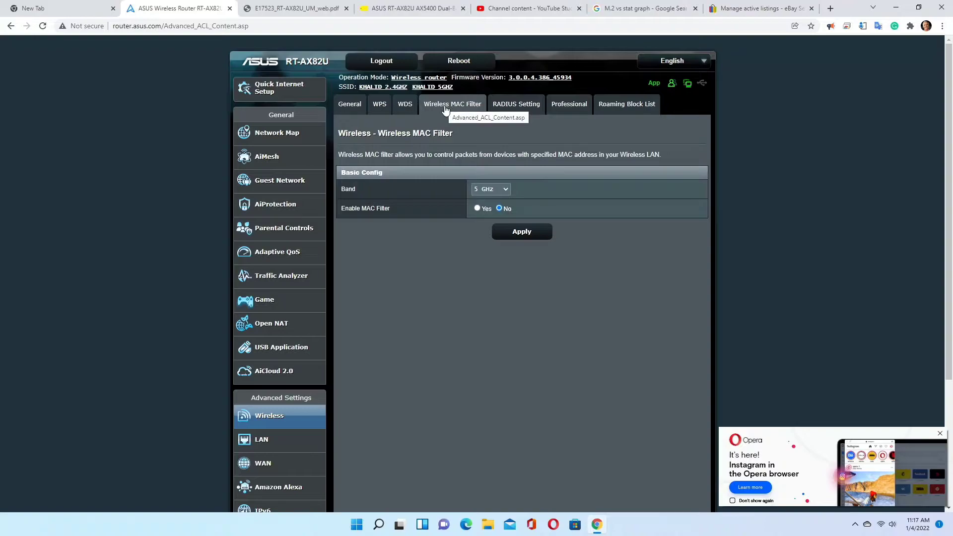
# Step: Keep the Band on 5 GHz and set Enable MAC Filter to Yes
pyautogui.click(489, 189)
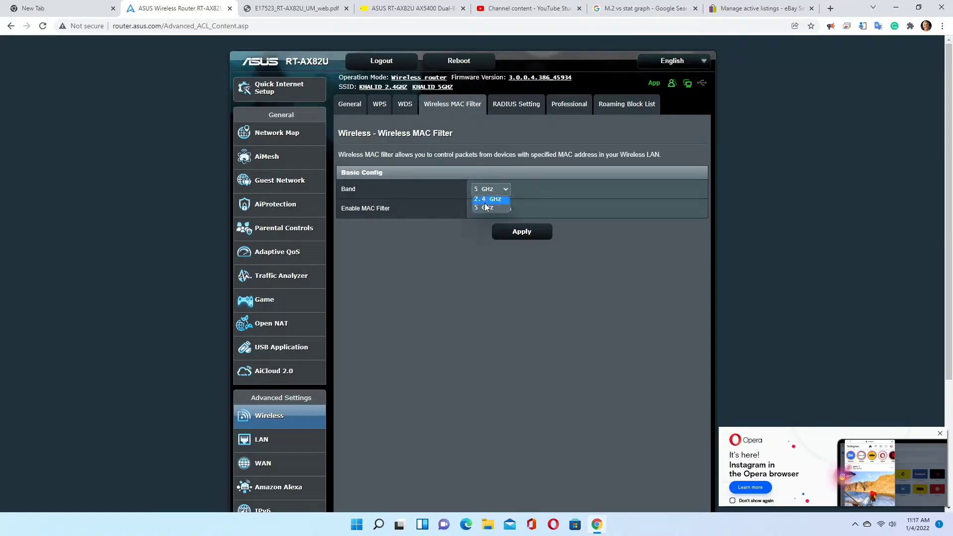
pyautogui.click(464, 266)
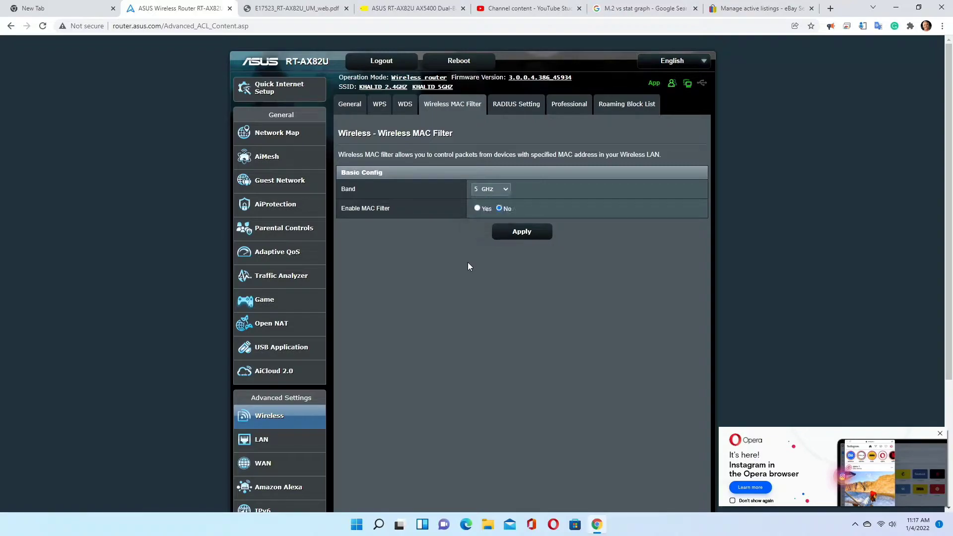
pyautogui.click(477, 209)
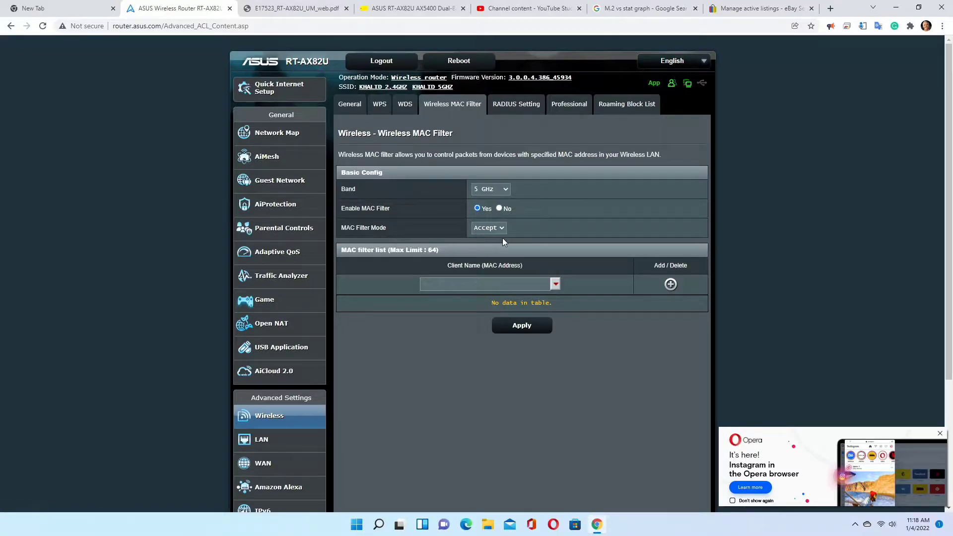
pyautogui.click(556, 284)
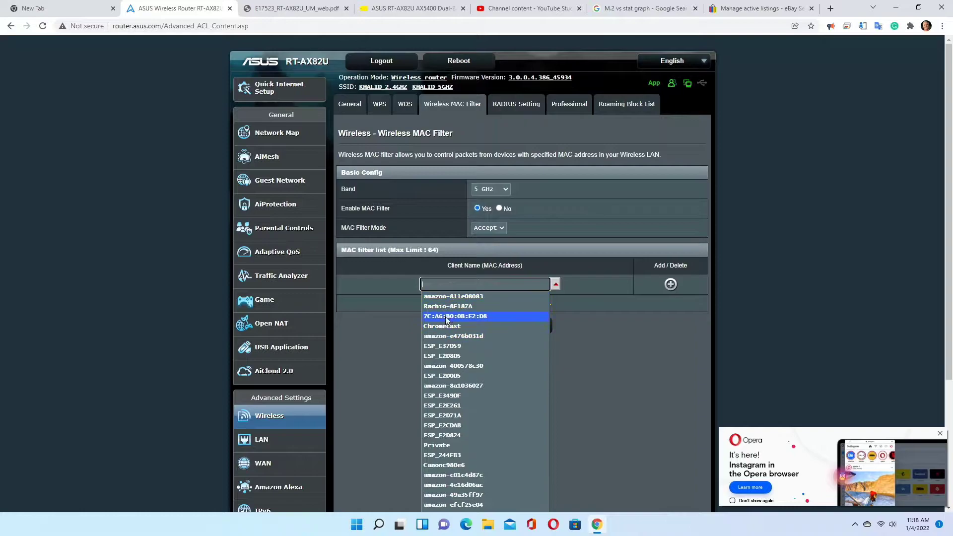
# Step: Add amazon-811e08083, ESP_E349DF and amazon-4e16d06ac to the 5 GHz MAC filter list
pyautogui.click(461, 297)
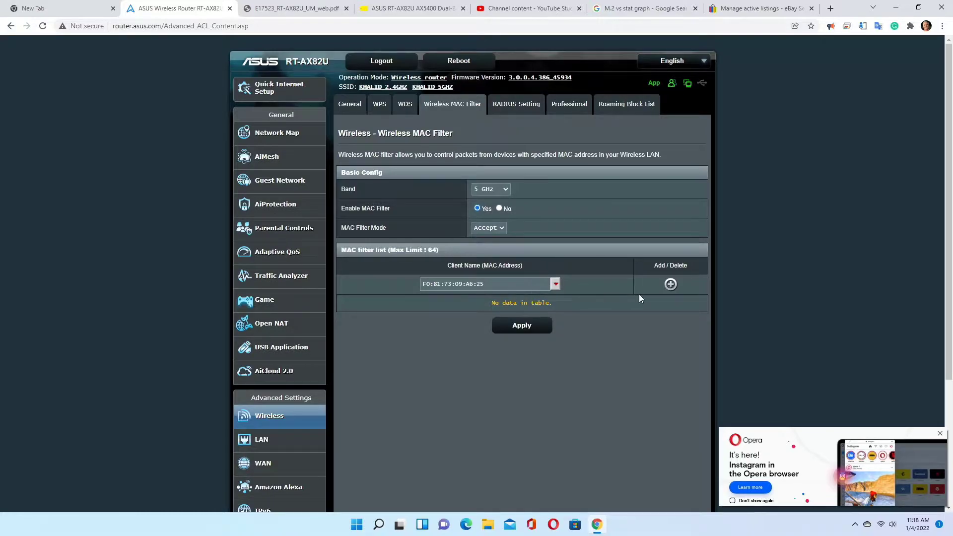
pyautogui.click(670, 284)
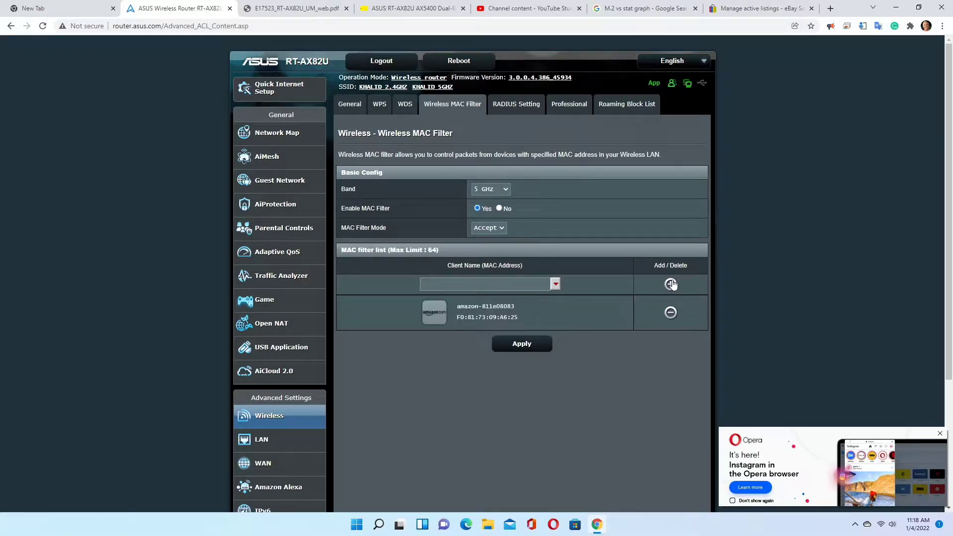
pyautogui.click(555, 283)
pyautogui.click(456, 399)
pyautogui.click(670, 284)
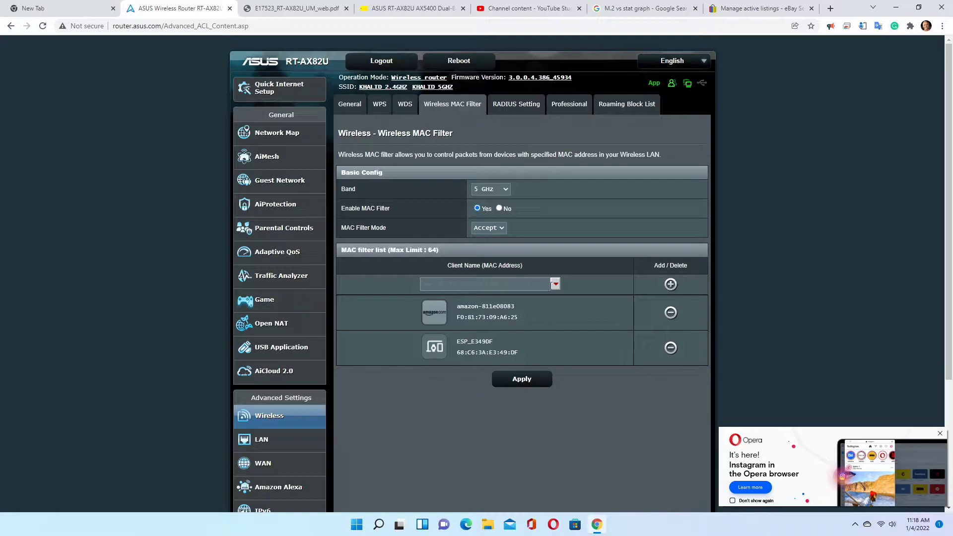
pyautogui.click(556, 283)
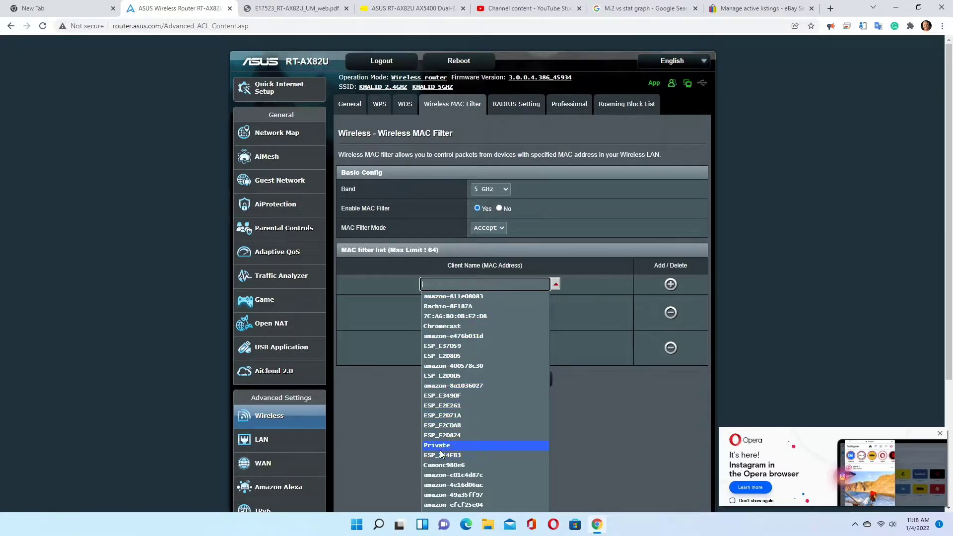
pyautogui.click(438, 485)
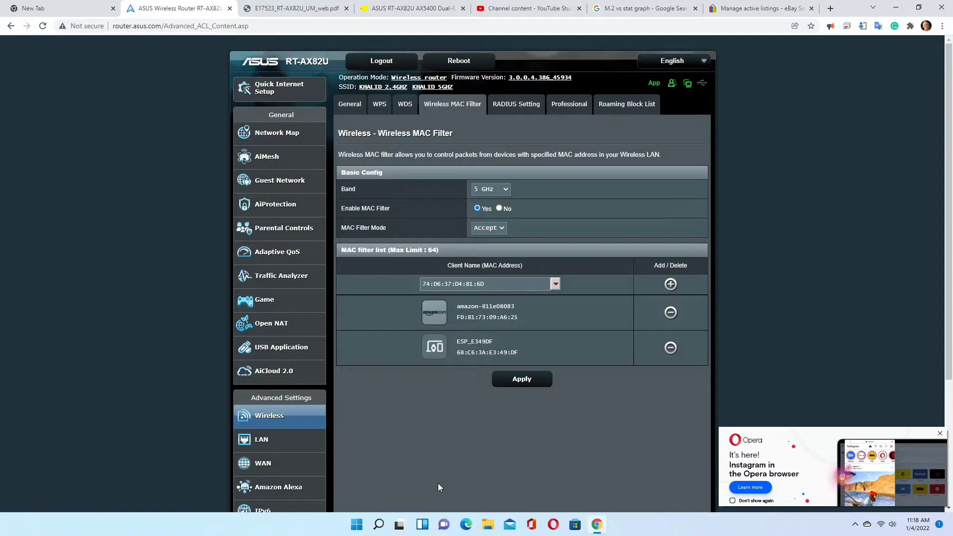
pyautogui.click(671, 285)
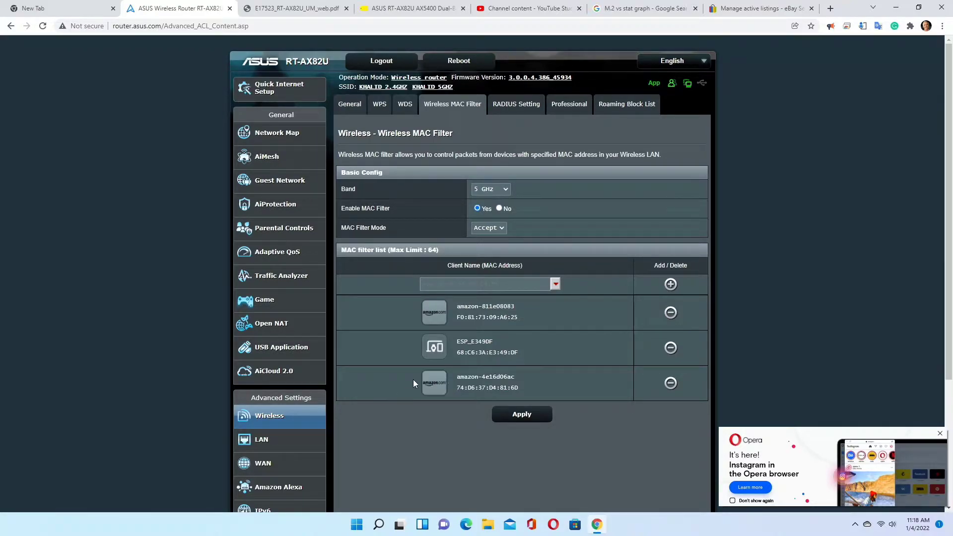
pyautogui.click(486, 227)
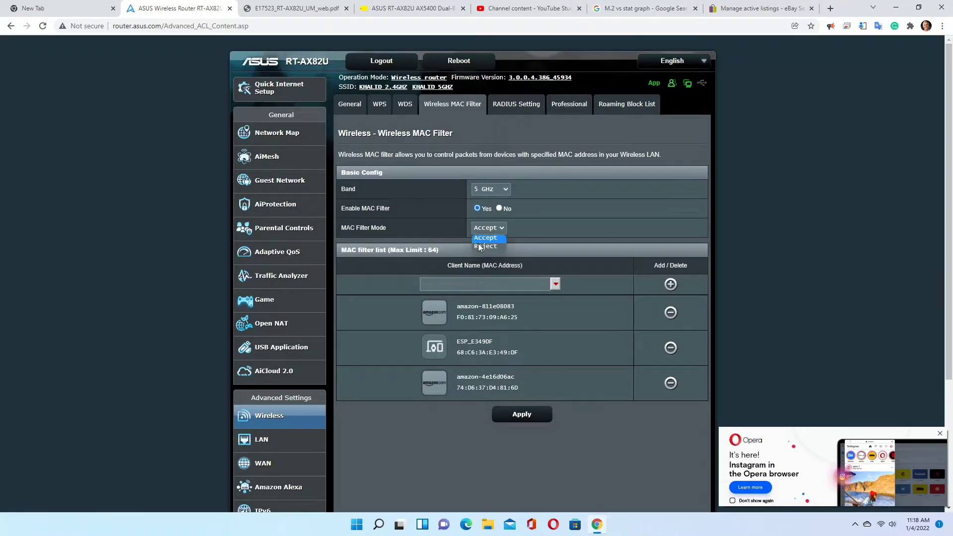
# Step: Set MAC Filter Mode to Reject and add ESP_E2D8D5, ESP_E2D0D5 and amazon-811e08083
pyautogui.click(477, 247)
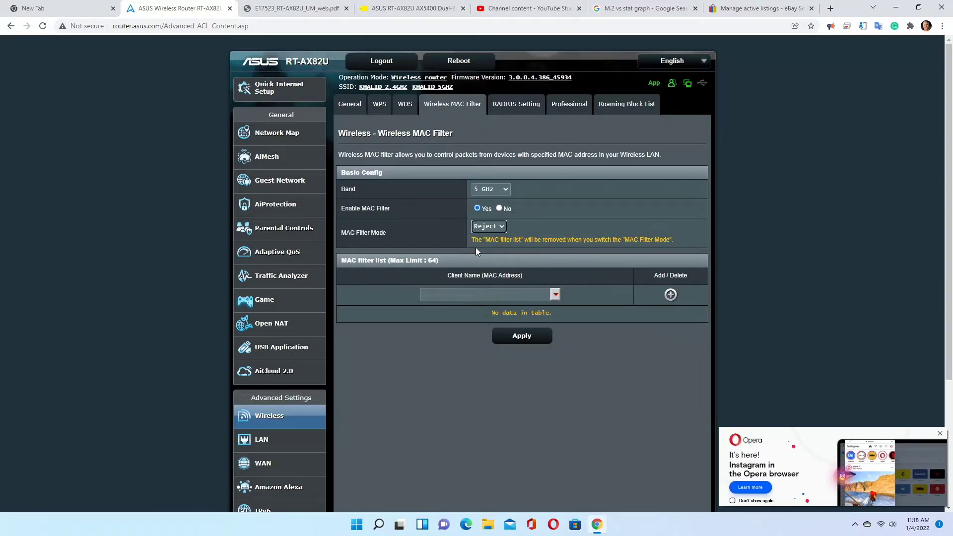
pyautogui.click(555, 294)
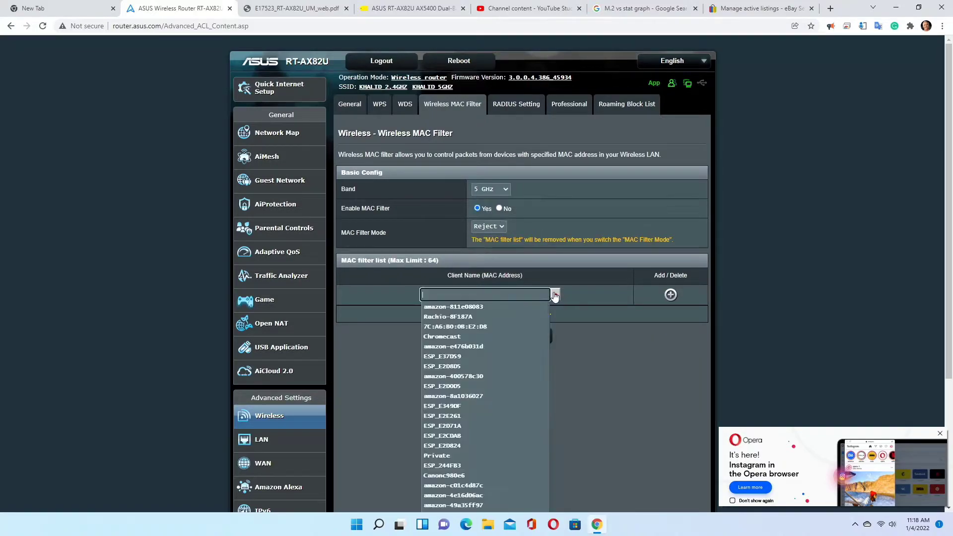
pyautogui.click(439, 366)
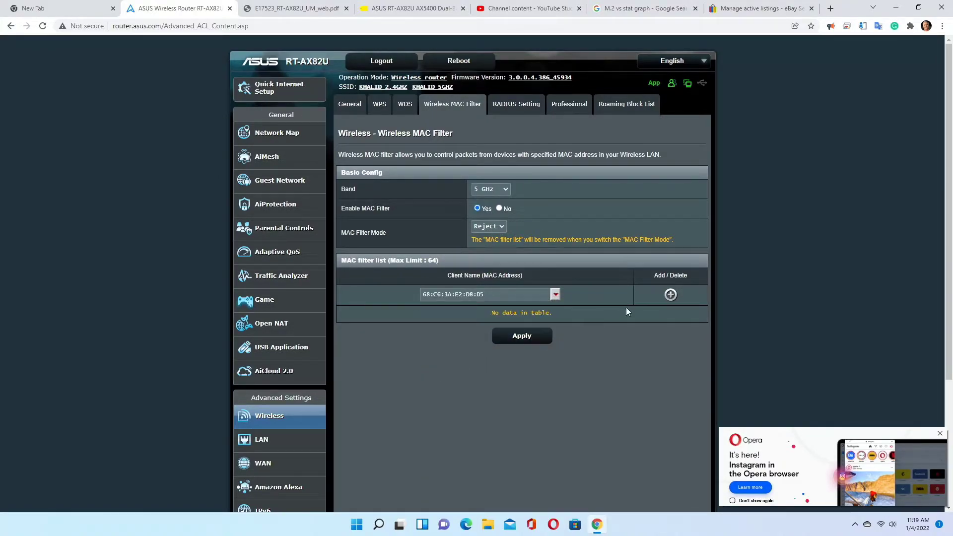
pyautogui.click(671, 295)
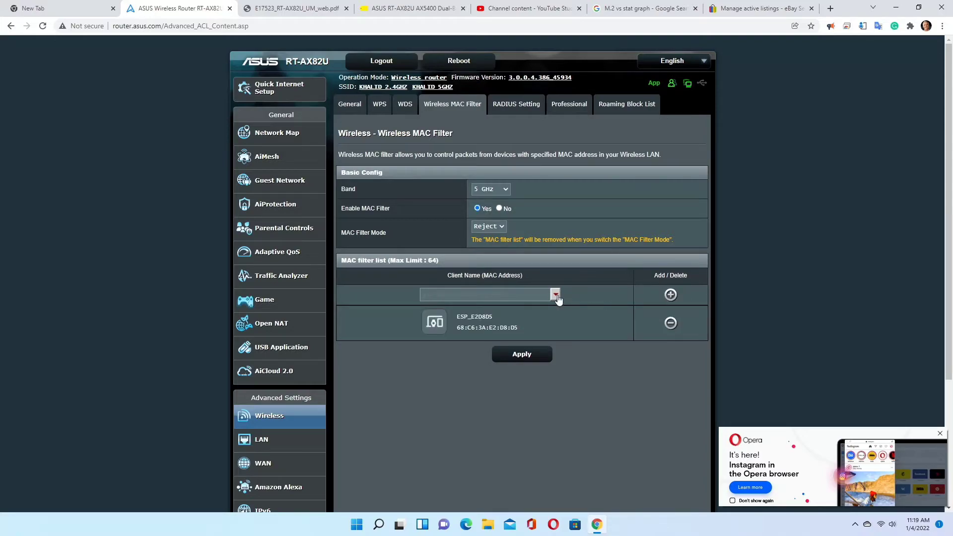
pyautogui.click(556, 295)
pyautogui.click(453, 389)
pyautogui.click(670, 294)
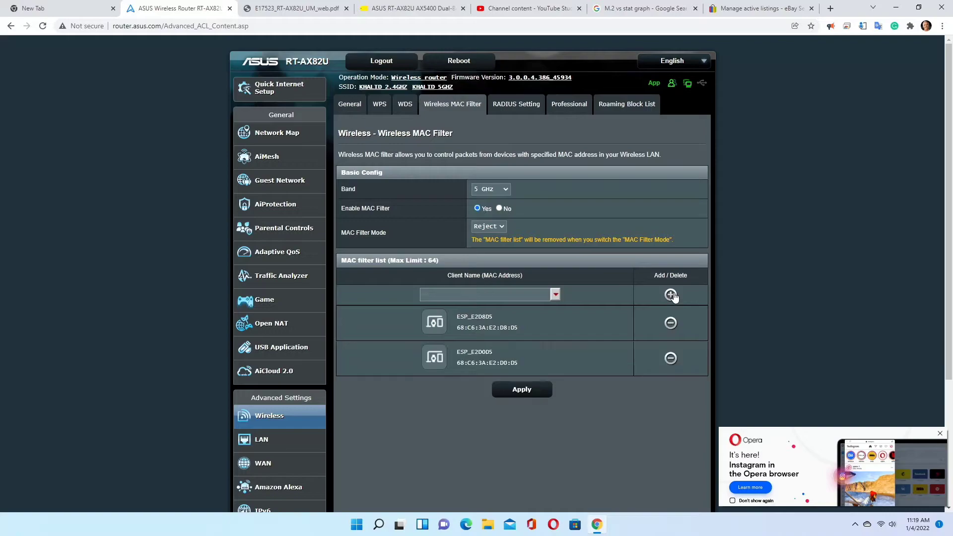
pyautogui.click(557, 294)
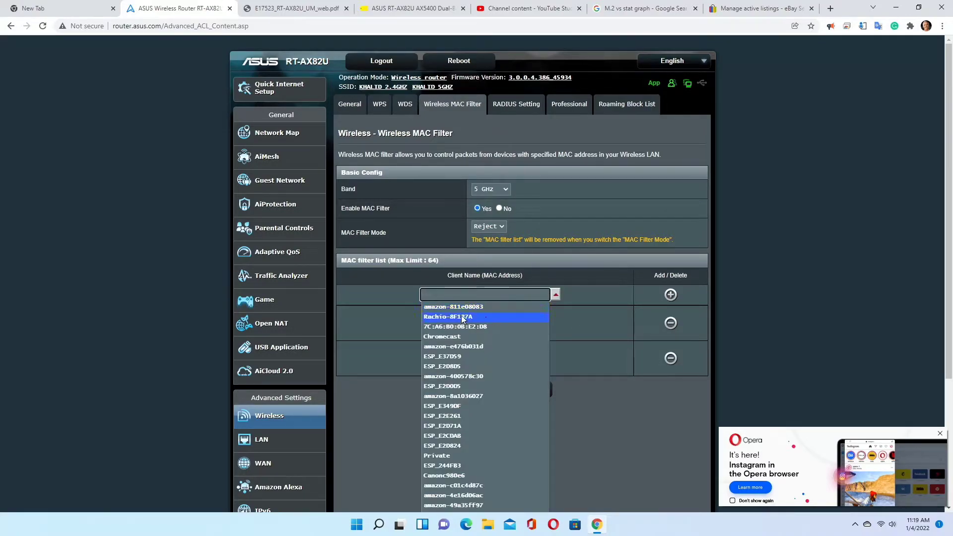
pyautogui.click(461, 307)
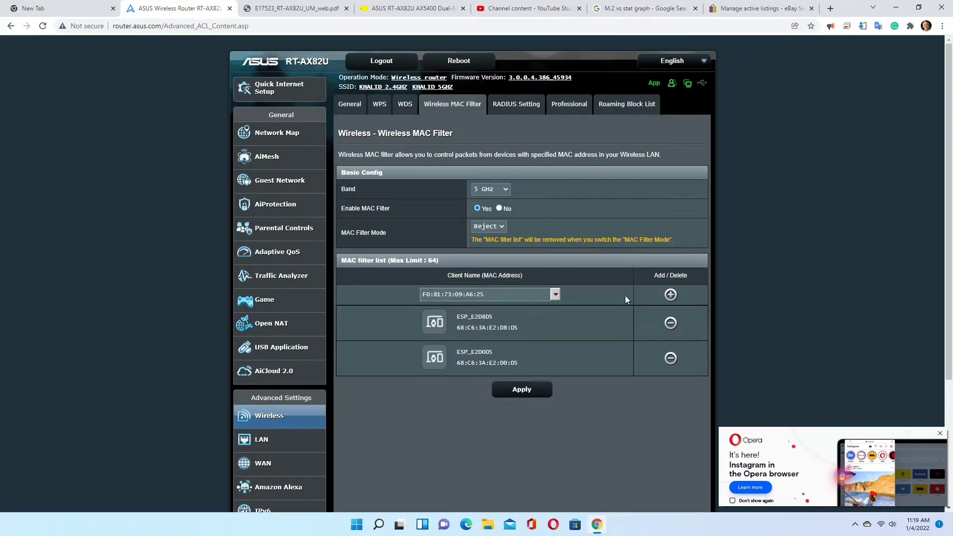
pyautogui.click(671, 295)
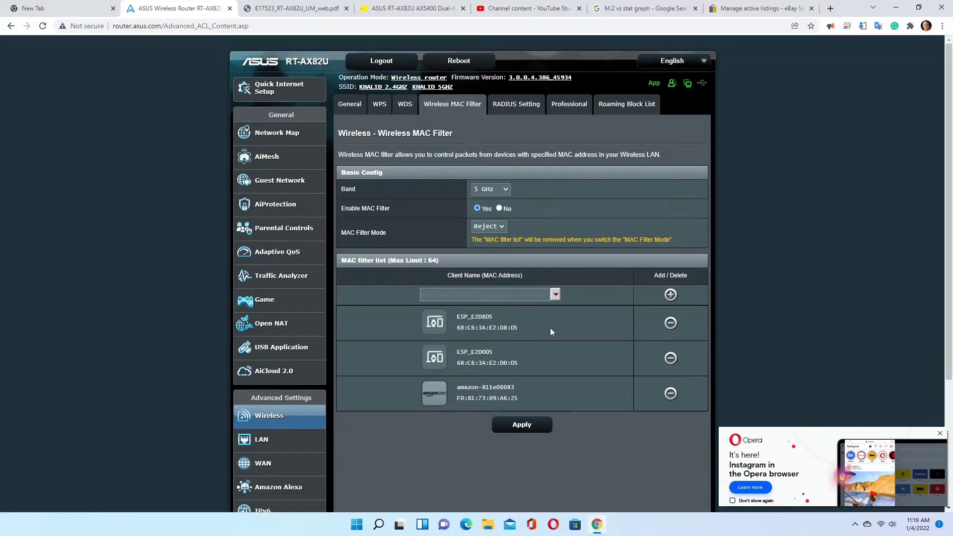
pyautogui.click(497, 227)
# Step: Change MAC Filter Mode back to Accept and confirm the Band is 5 GHz
pyautogui.click(485, 238)
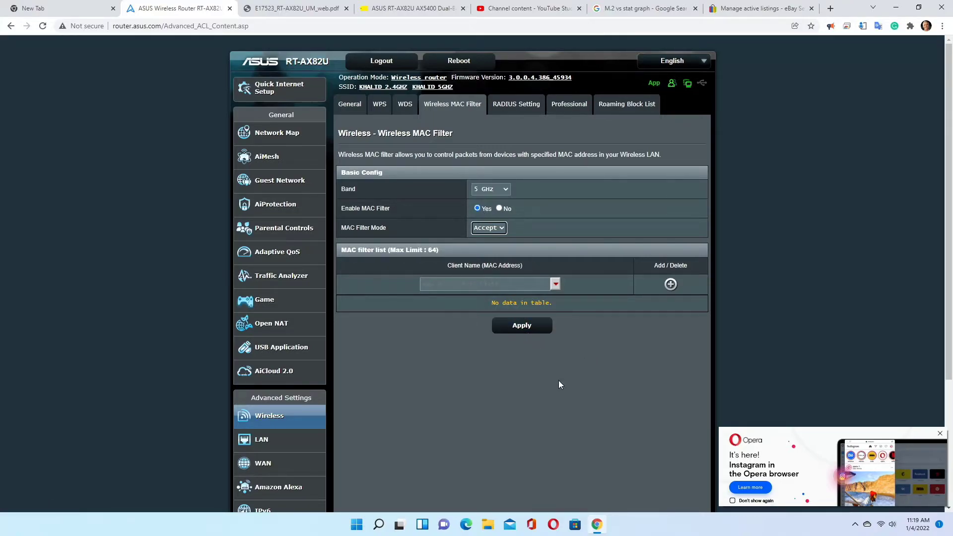
pyautogui.click(506, 189)
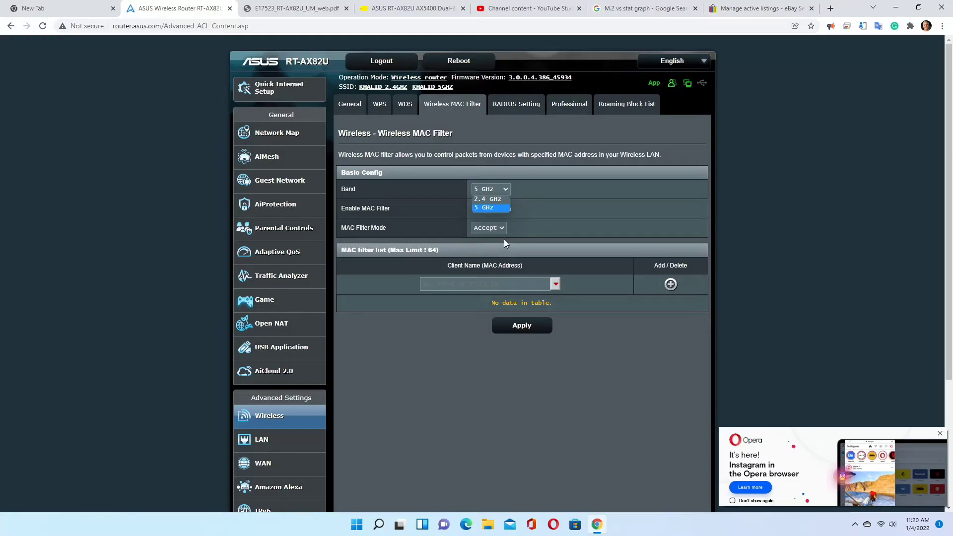
pyautogui.click(556, 284)
# Step: Look through the Client Name list, then set MAC Filter Mode to Reject
pyautogui.scroll(-3, 477, 380)
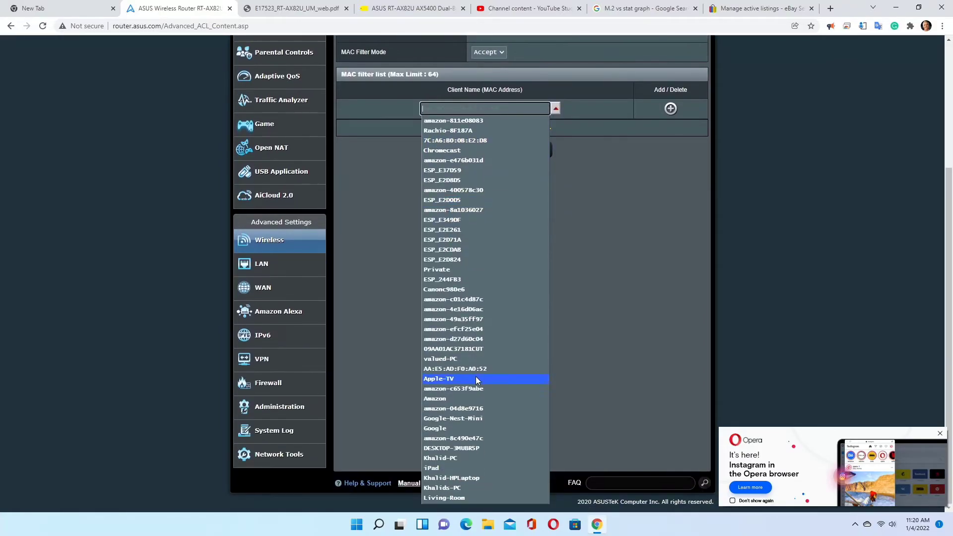
pyautogui.scroll(2, 452, 278)
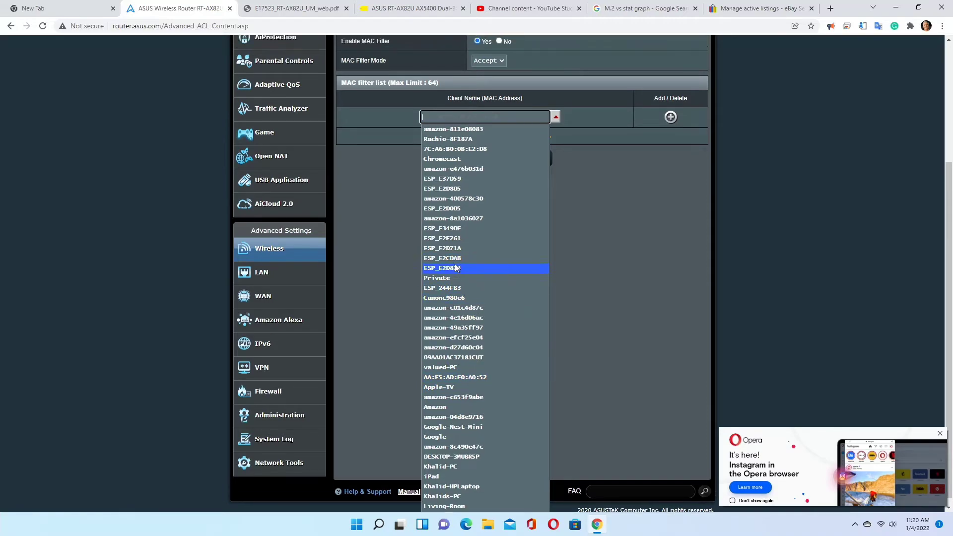
pyautogui.scroll(1, 457, 267)
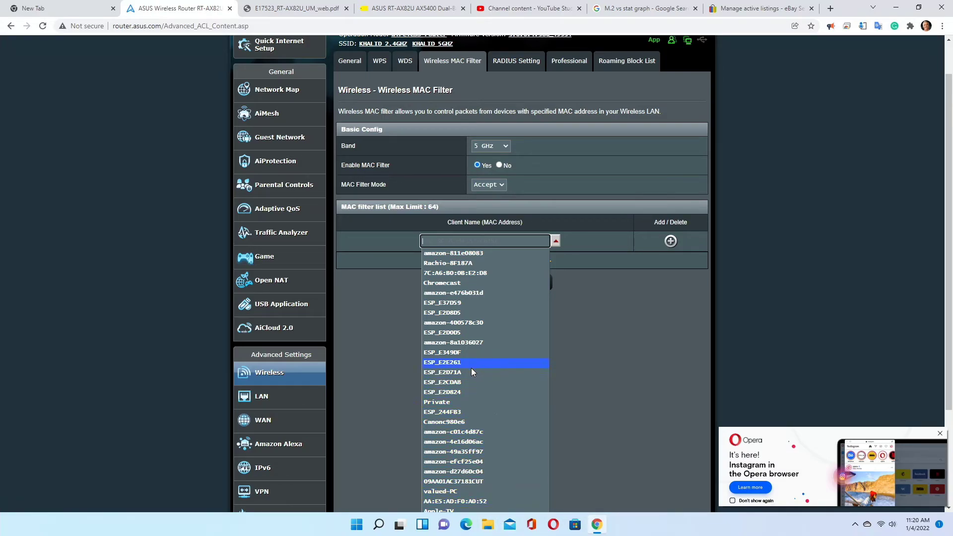
pyautogui.click(489, 185)
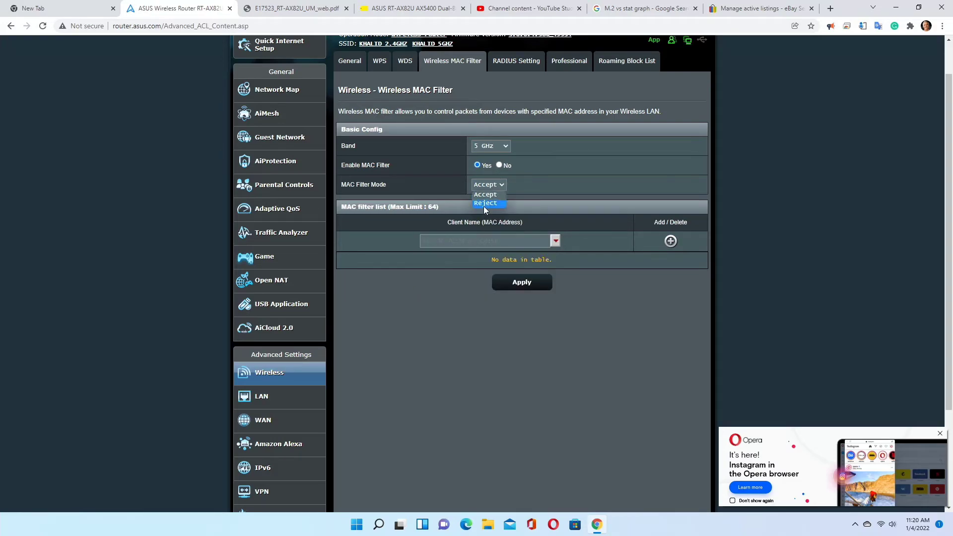
pyautogui.click(485, 204)
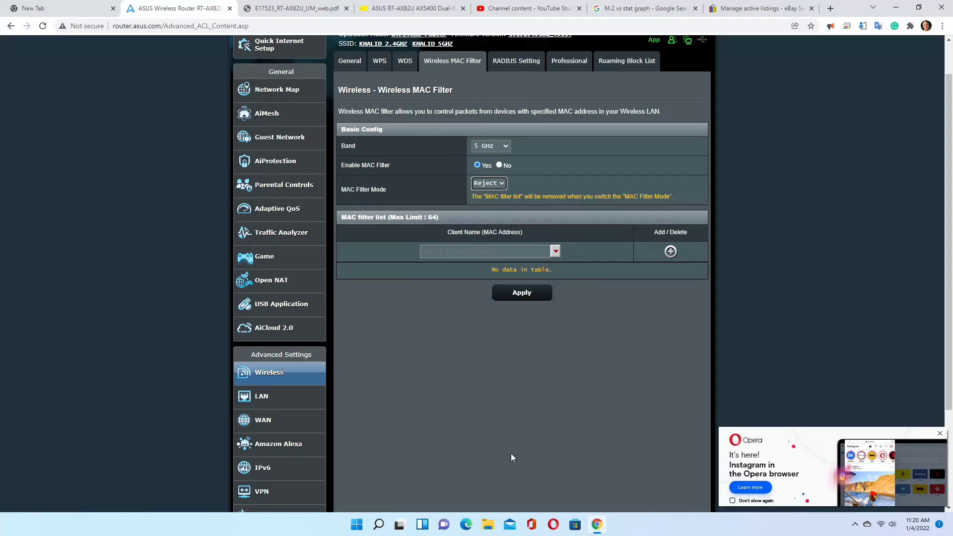